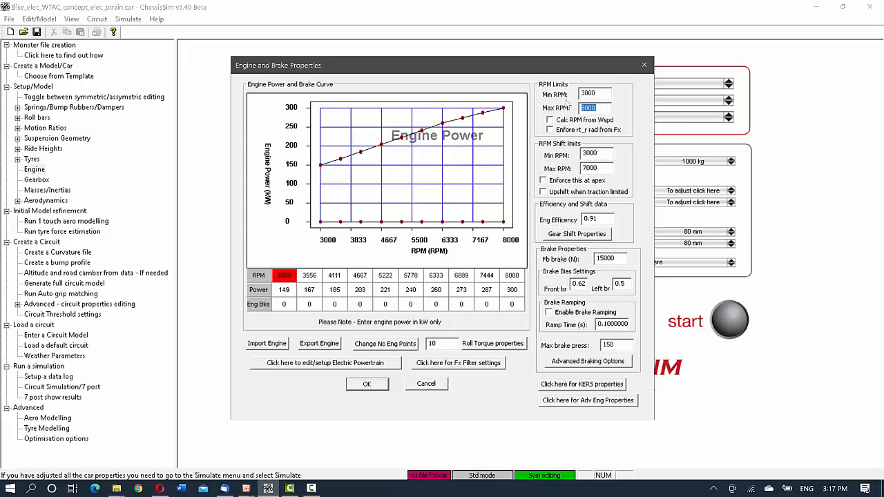
Open the electric powertrain setup and examine the cell voltage discharge map
click(326, 364)
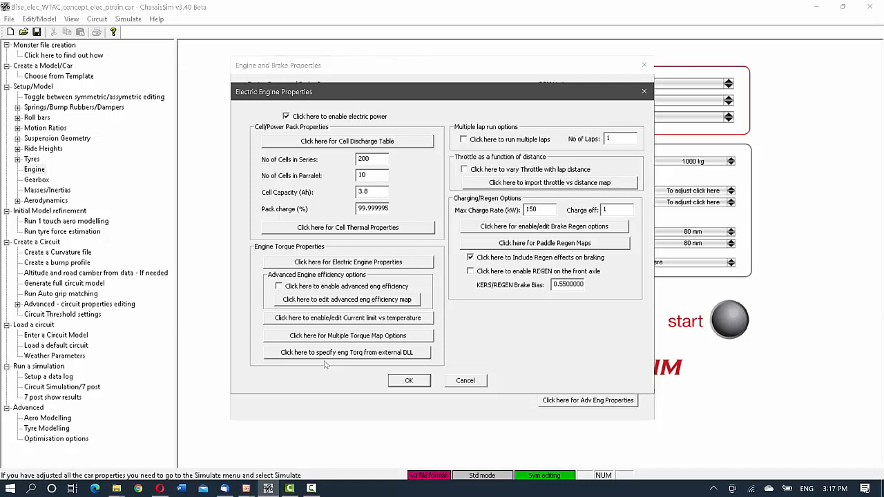
click(324, 142)
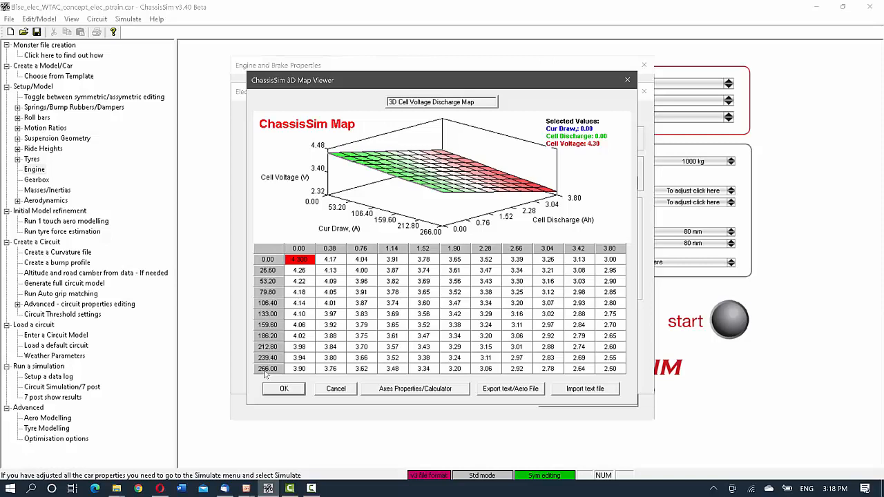
click(339, 391)
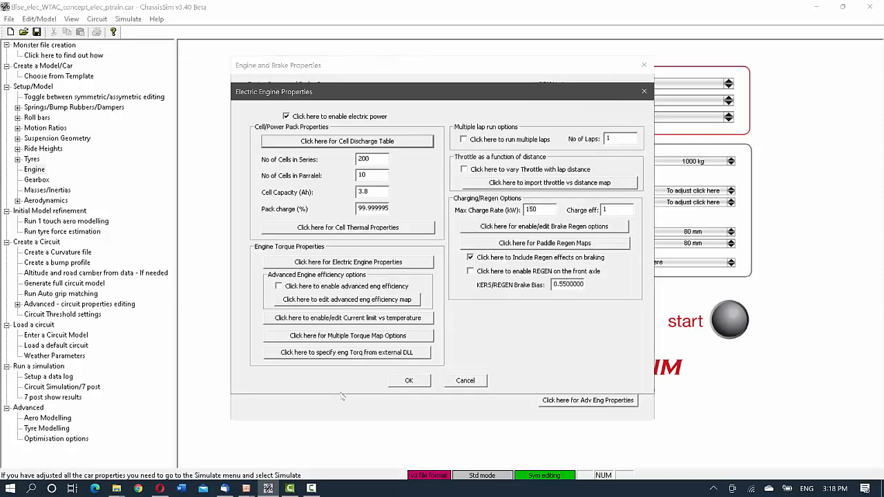
Review the pack's series and parallel cell counts, cell capacity and pack charge, plus the cell thermal properties, without changing them
click(381, 158)
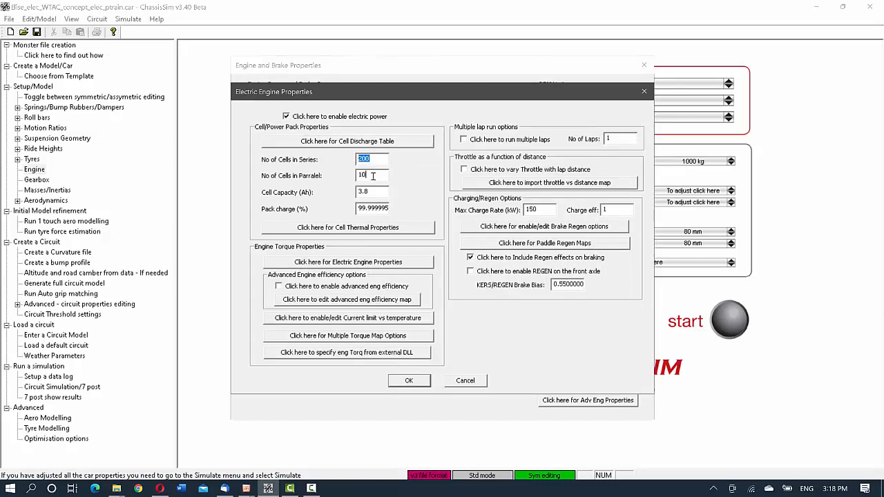
double_click(364, 174)
drag(377, 158, 327, 149)
key(Tab)
key(Tab)
drag(359, 209, 332, 212)
click(345, 229)
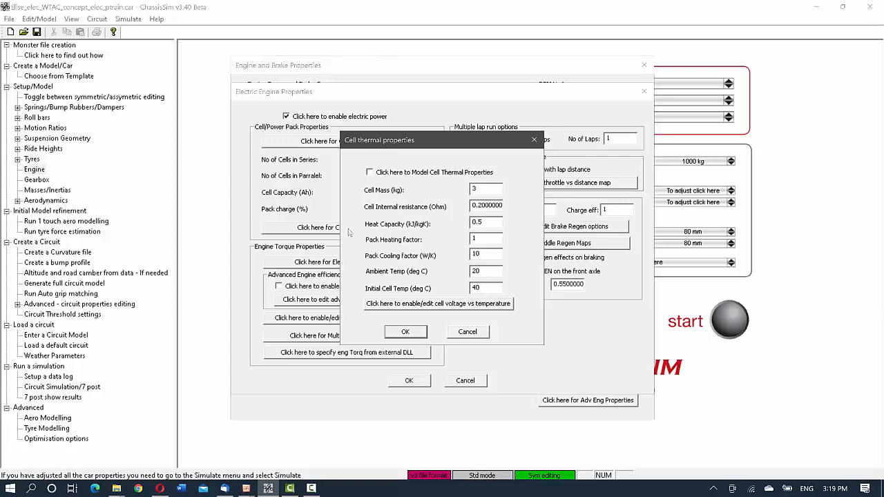
click(467, 332)
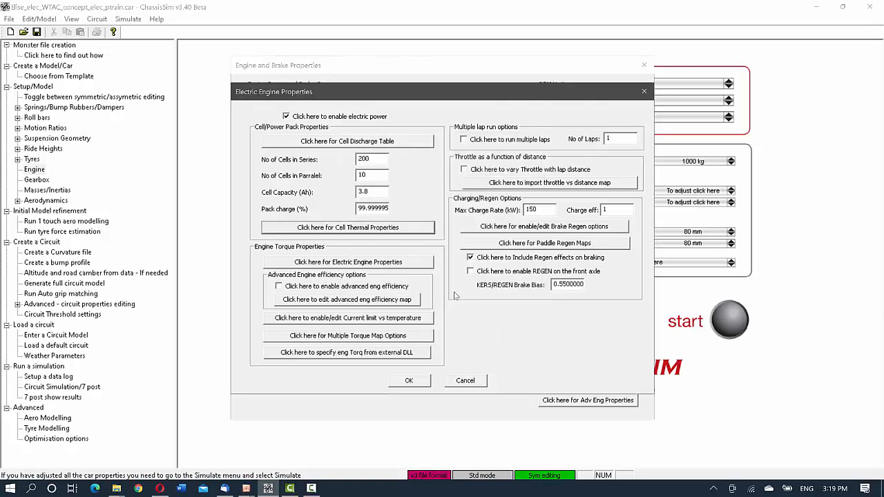
Examine the electric engine 3D torque map and the current limit versus temperature map, closing both without changes
click(377, 263)
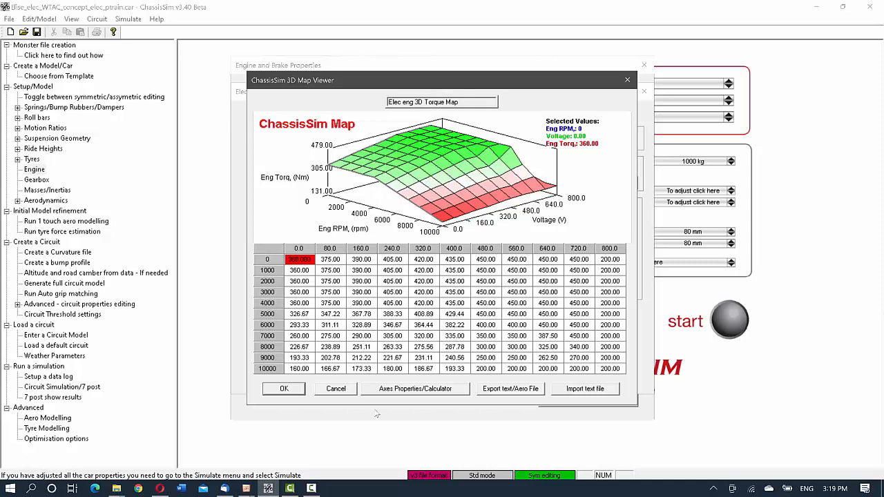
click(343, 389)
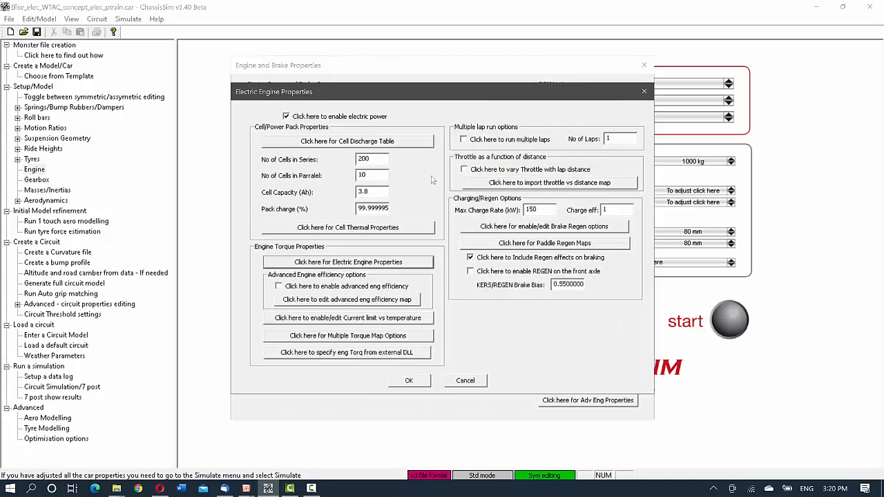
click(359, 319)
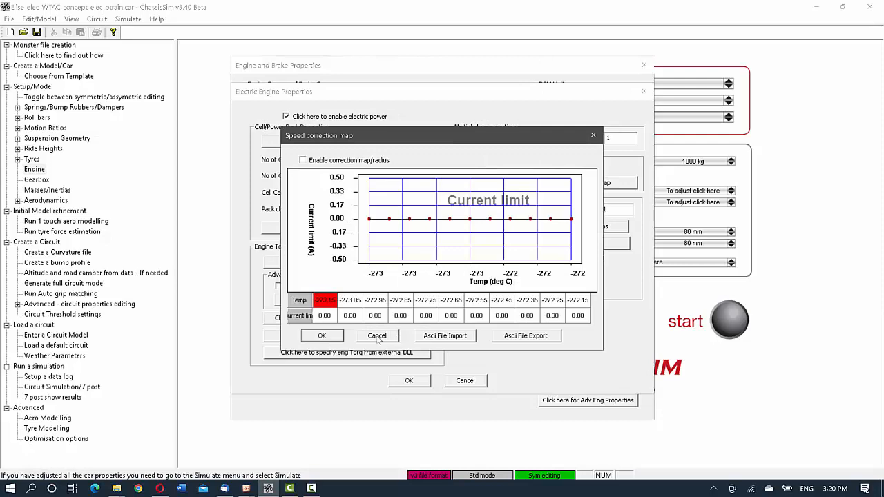
click(378, 339)
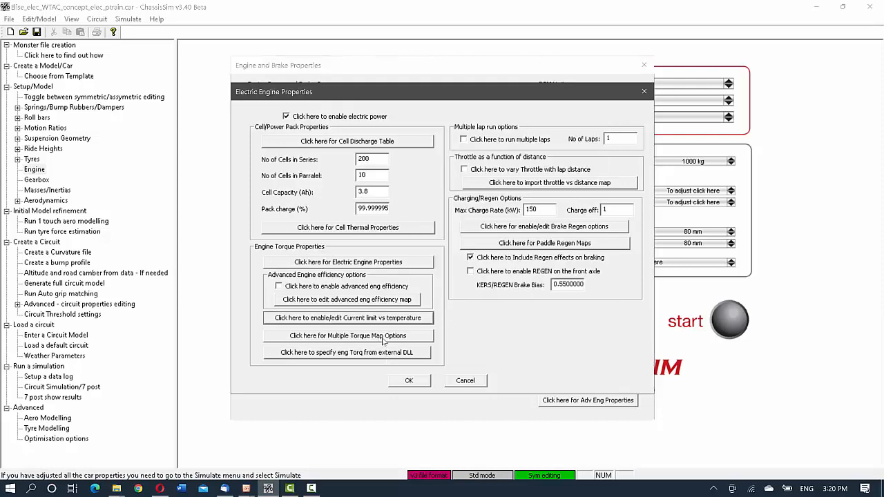
Enable multiple engine torque maps, with 4 maps in use and map 1 as the current one
click(384, 339)
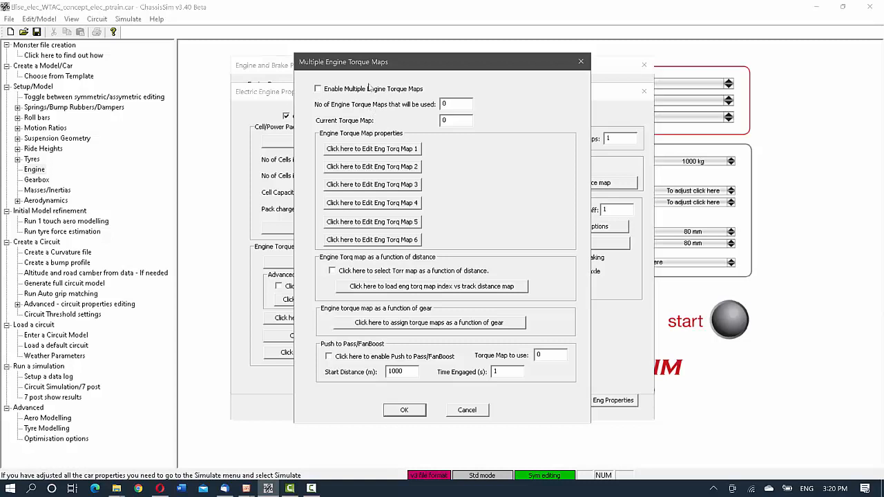
click(347, 91)
double_click(463, 104)
text(4)
double_click(462, 121)
text(1)
Open engine torque map 1, accept its axis settings, and set the torque at 0 RPM and 100% throttle to 350 Nm
click(349, 152)
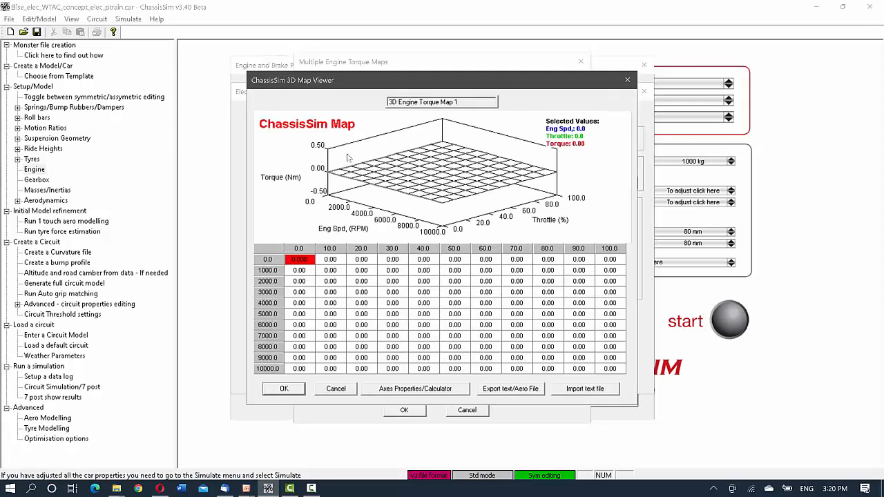
click(410, 391)
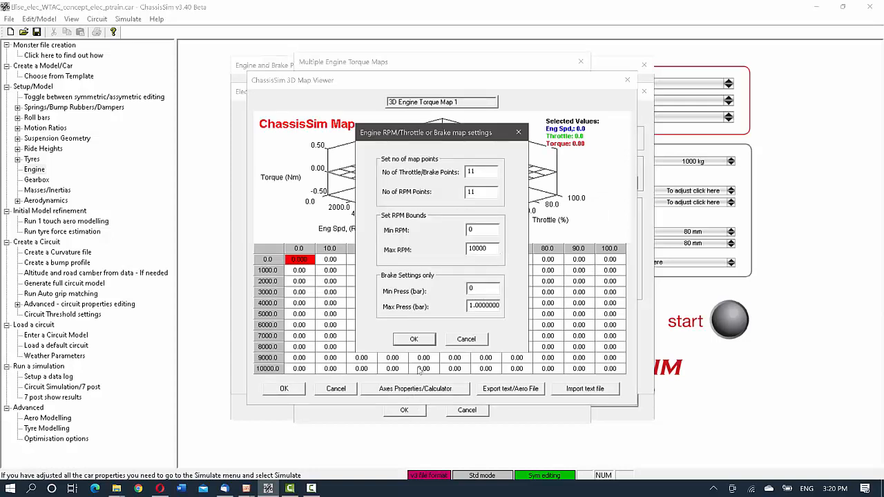
click(417, 340)
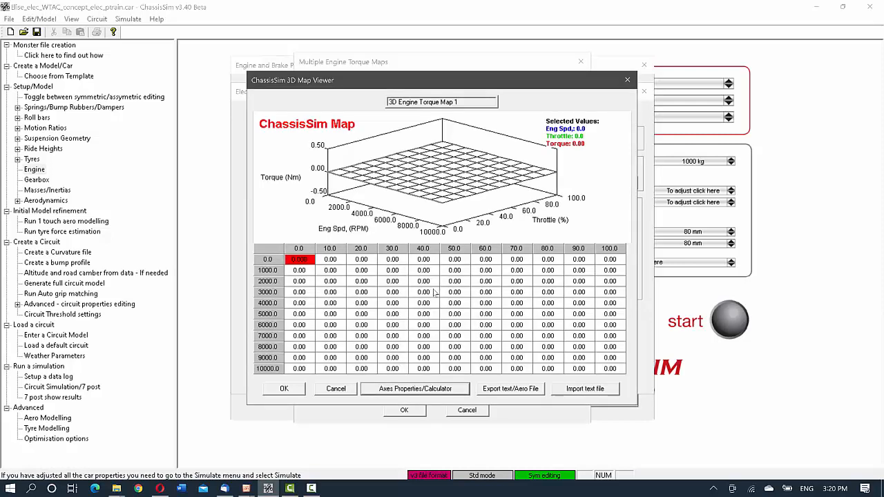
key(Right)
key(Right)
key(Right)
key(Right)
key(Right)
key(Right)
key(Right)
key(Right)
key(Right)
key(Right)
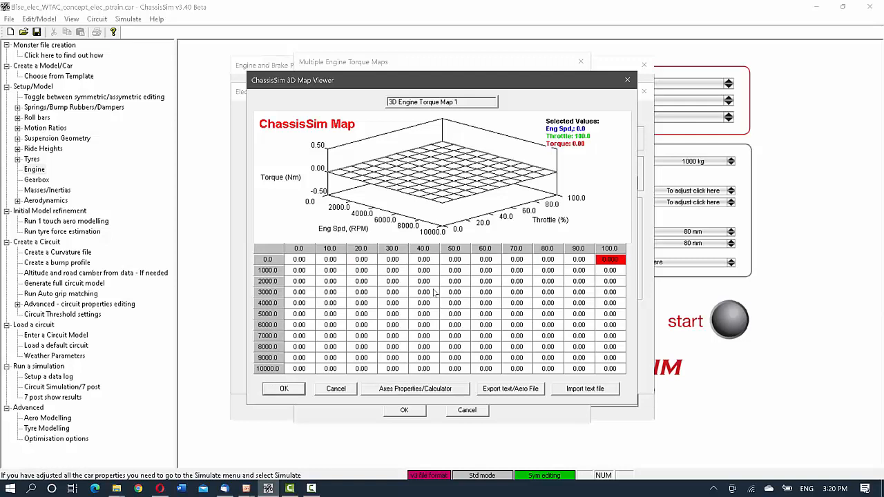
text(350)
Set the torque at 10000 RPM and 100% throttle to 350 Nm in the same map
key(Down)
key(Down)
key(Down)
key(Down)
key(Down)
key(Down)
key(Down)
key(Down)
key(Down)
key(Down)
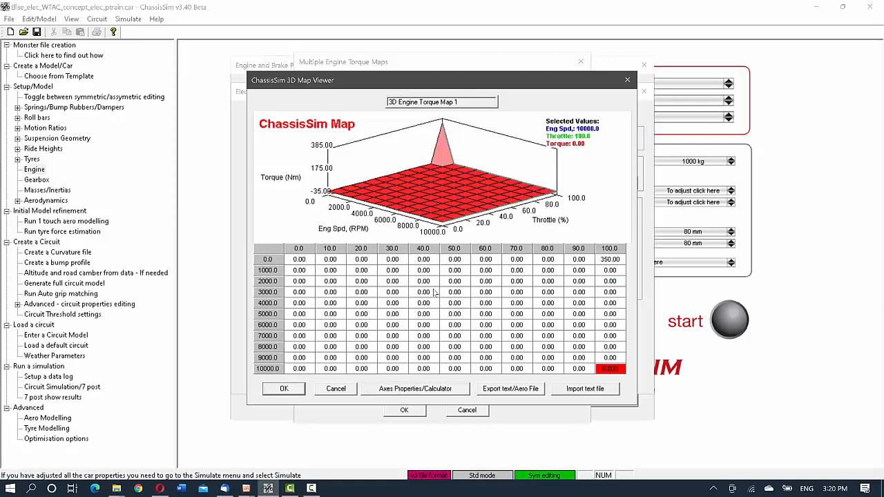
text(350)
key(Return)
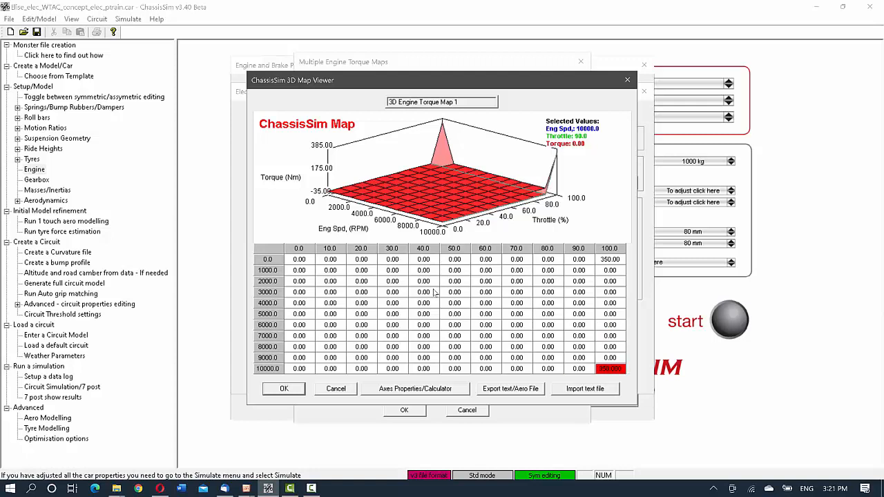
key(Up)
key(Down)
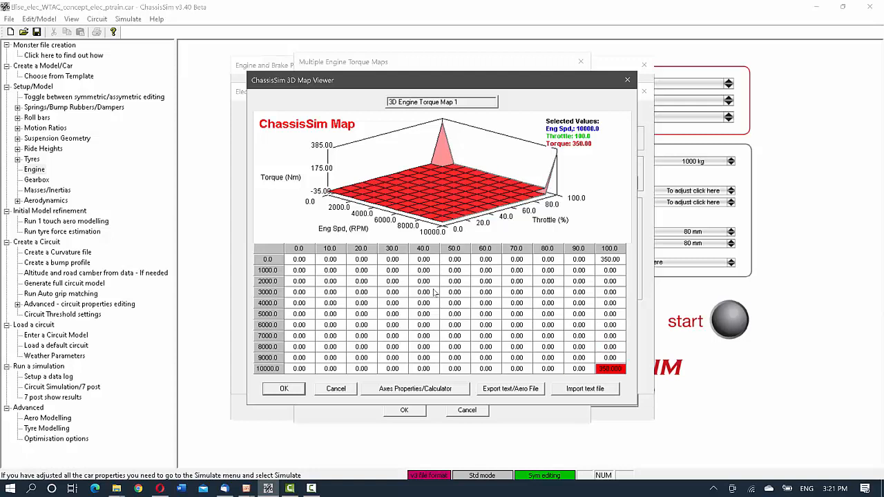
Select the entire torque map from 0 to 10000 RPM and 0 to 100% throttle, and interpolate its values
key(shift+Up)
key(shift+Up)
key(shift+Up)
key(shift+Up)
key(shift+Up)
key(shift+Up)
key(shift+Up)
key(shift+Up)
key(shift+Up)
key(shift+Up)
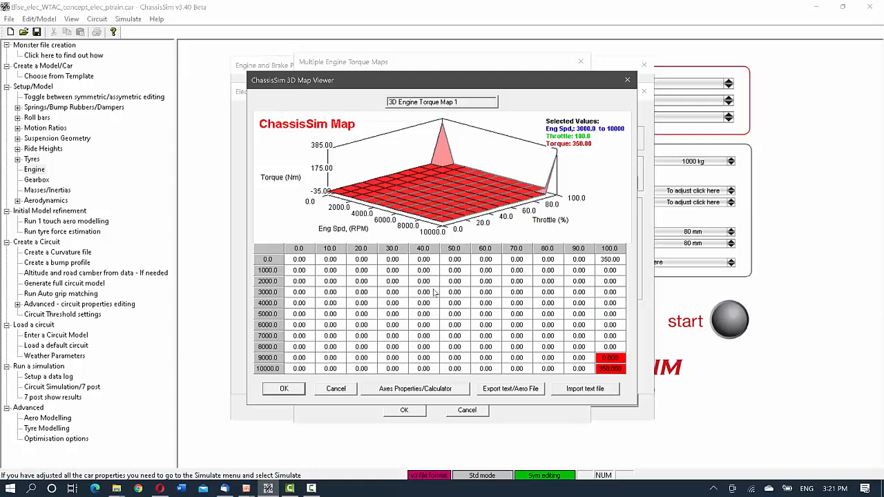
key(shift+Left)
key(shift+Left)
key(shift+Left)
key(shift+Left)
key(shift+Left)
key(shift+Left)
key(shift+Left)
key(shift+Left)
key(shift+Left)
key(shift+Left)
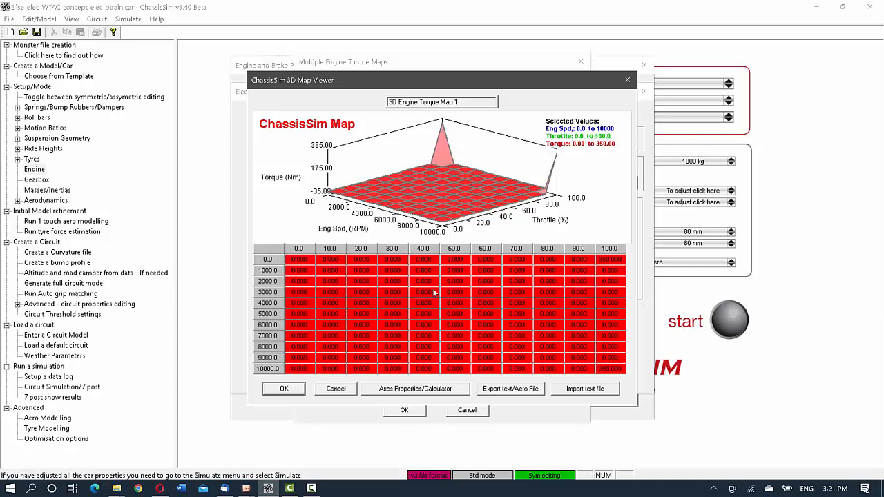
key(i)
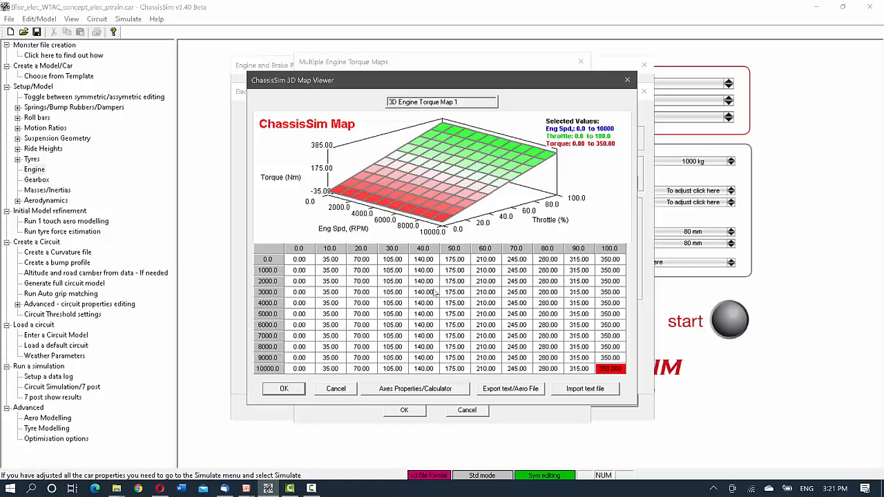
Discard the edits to torque map 1 and leave the multiple torque map options without saving
click(336, 388)
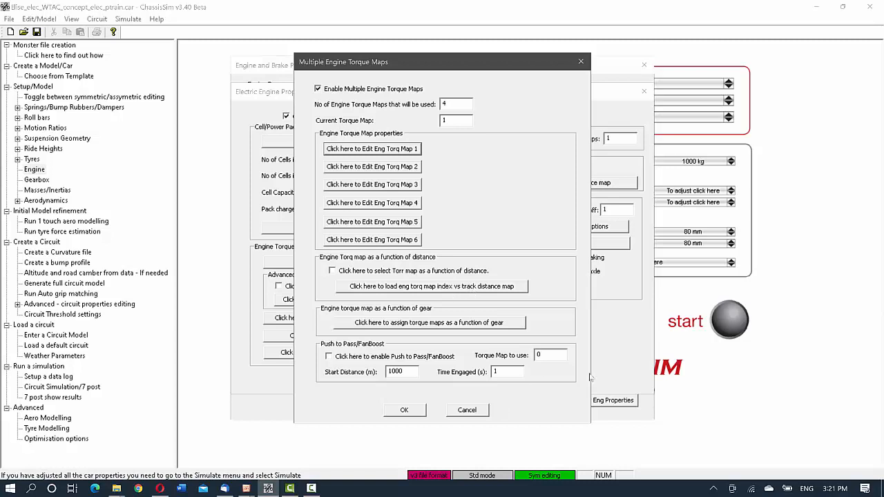
click(554, 357)
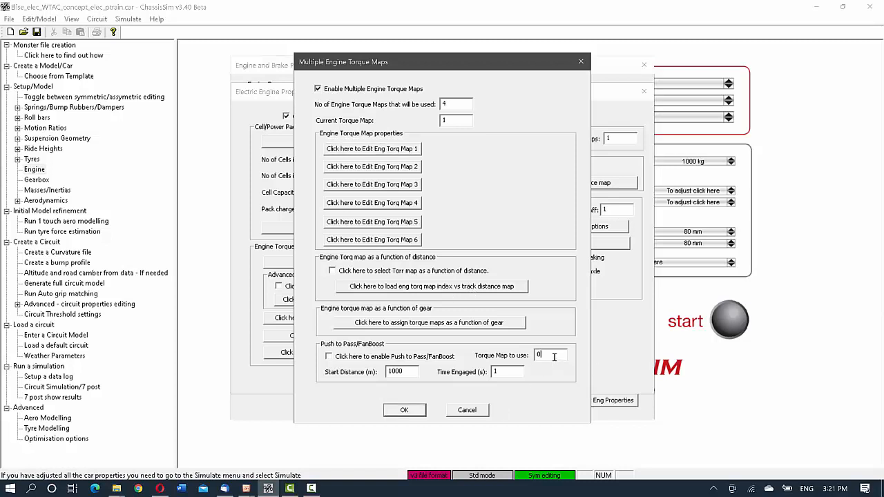
click(461, 413)
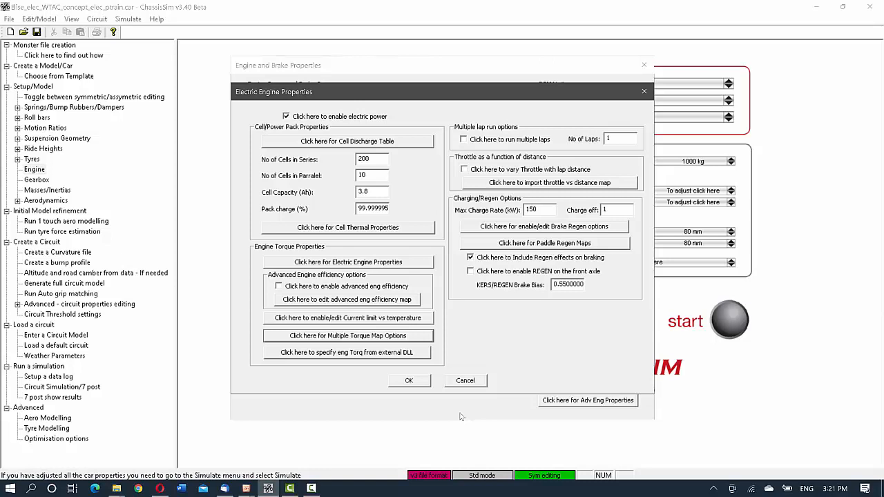
Enable multiple-lap runs and regen on the front axle
click(506, 140)
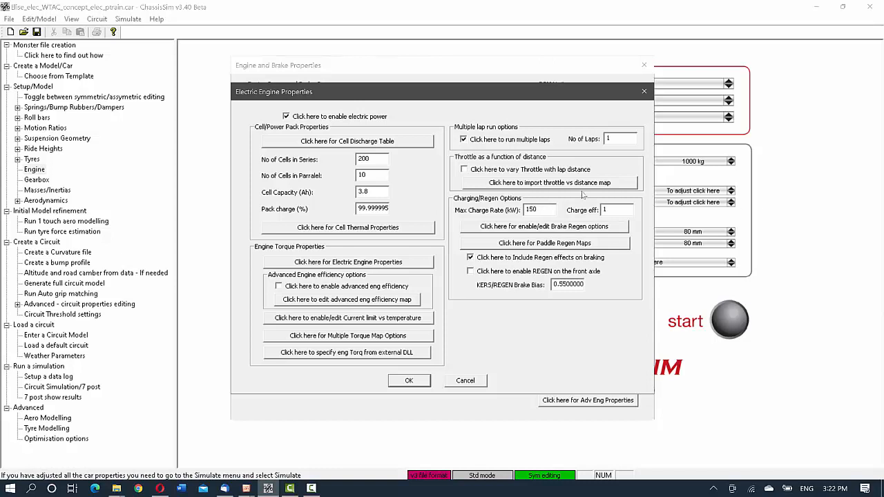
click(495, 274)
Examine the brake regeneration options and the torque curve of Brake Regen Map 1, closing both without changes
click(575, 228)
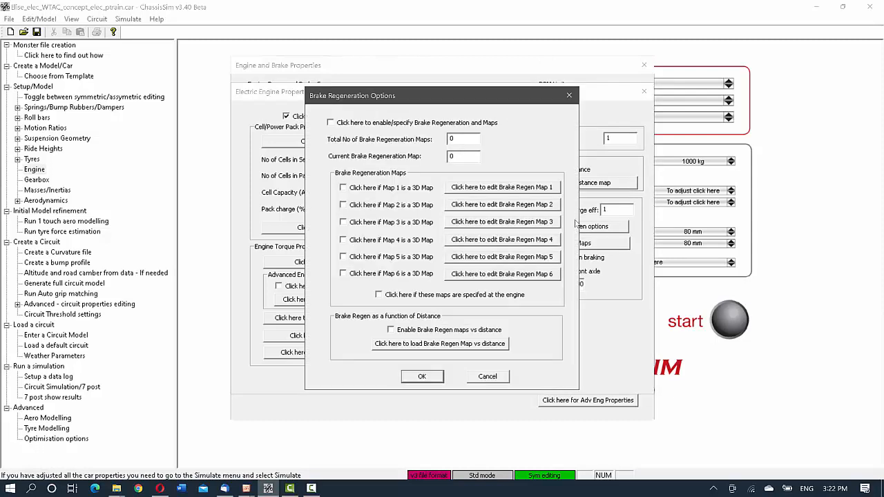
click(551, 189)
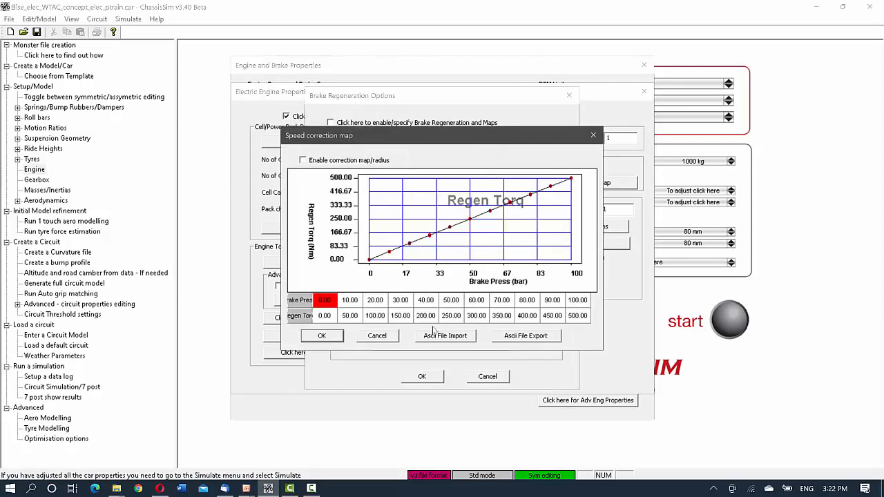
click(386, 335)
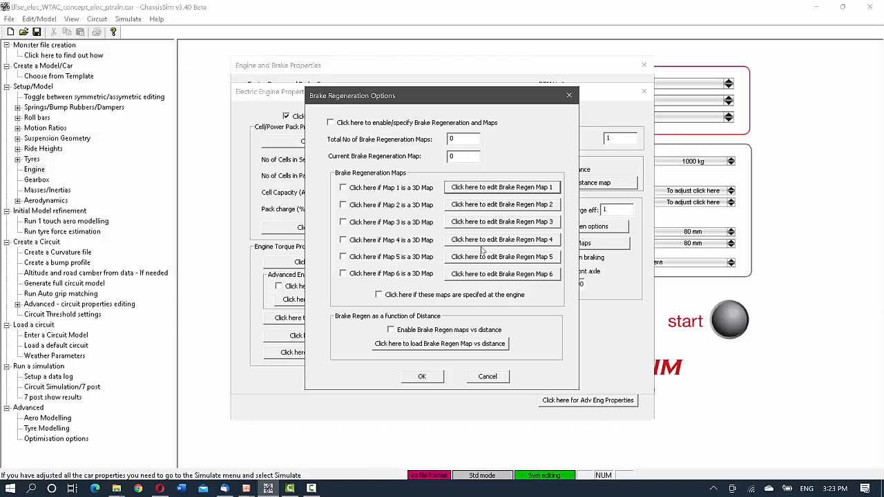
click(496, 379)
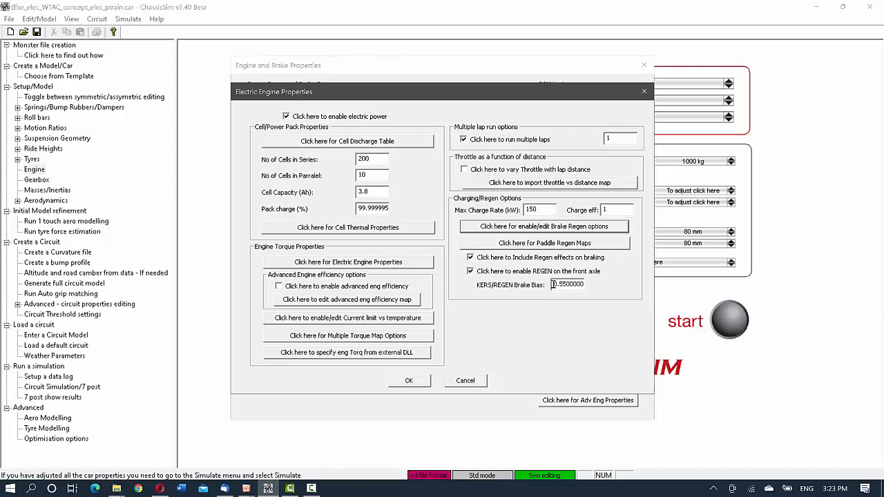
Switch to the CSim_EV_Powertrain_toolbox.ppt presentation in PowerPoint
mouse_move(246, 488)
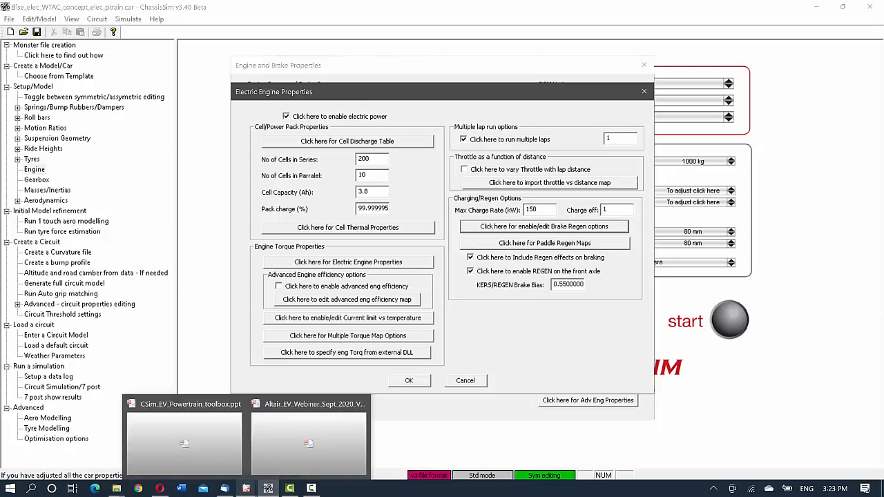
click(197, 449)
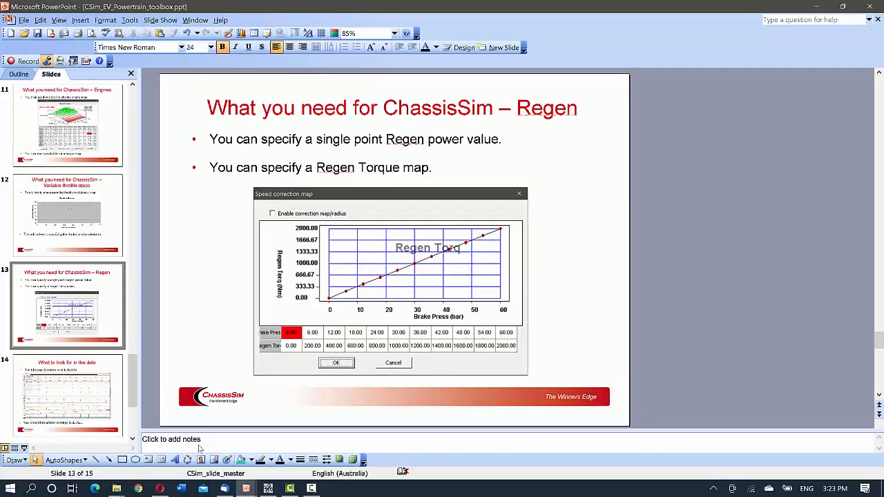